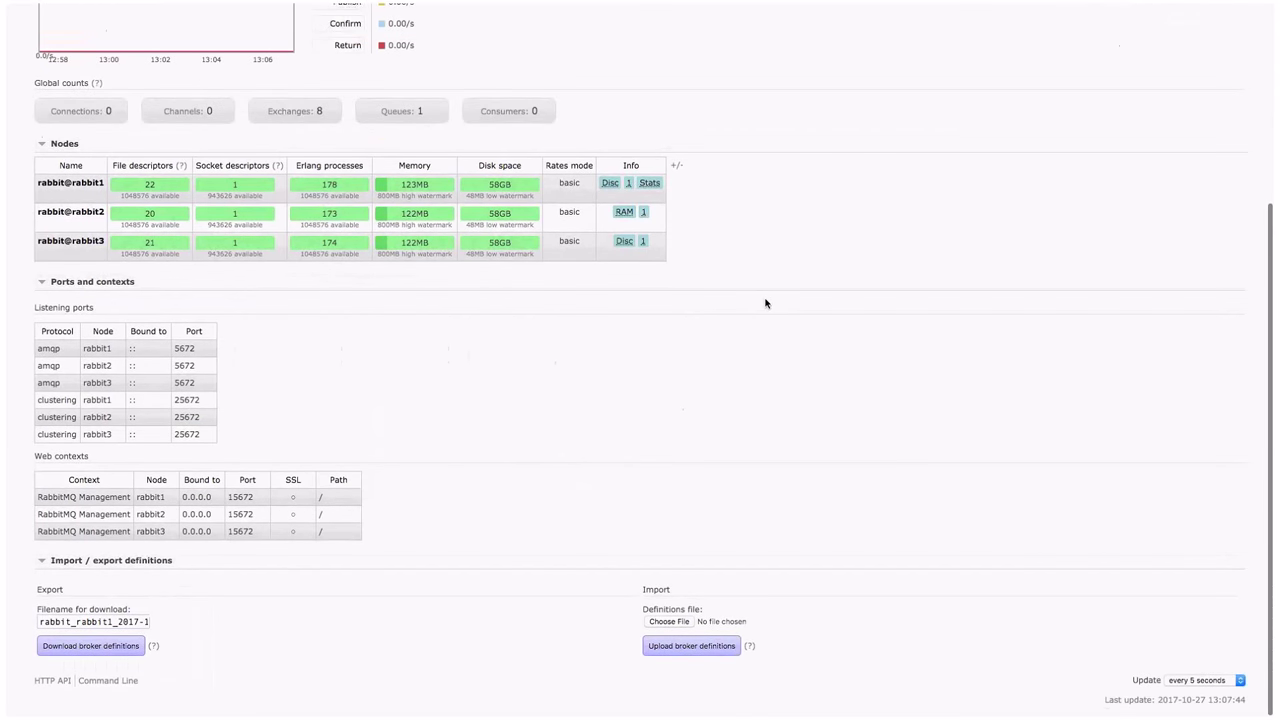
# Look through the broker's exchanges, queues, users and policies, ending on the list of users
pyautogui.scroll(5, 765, 303)
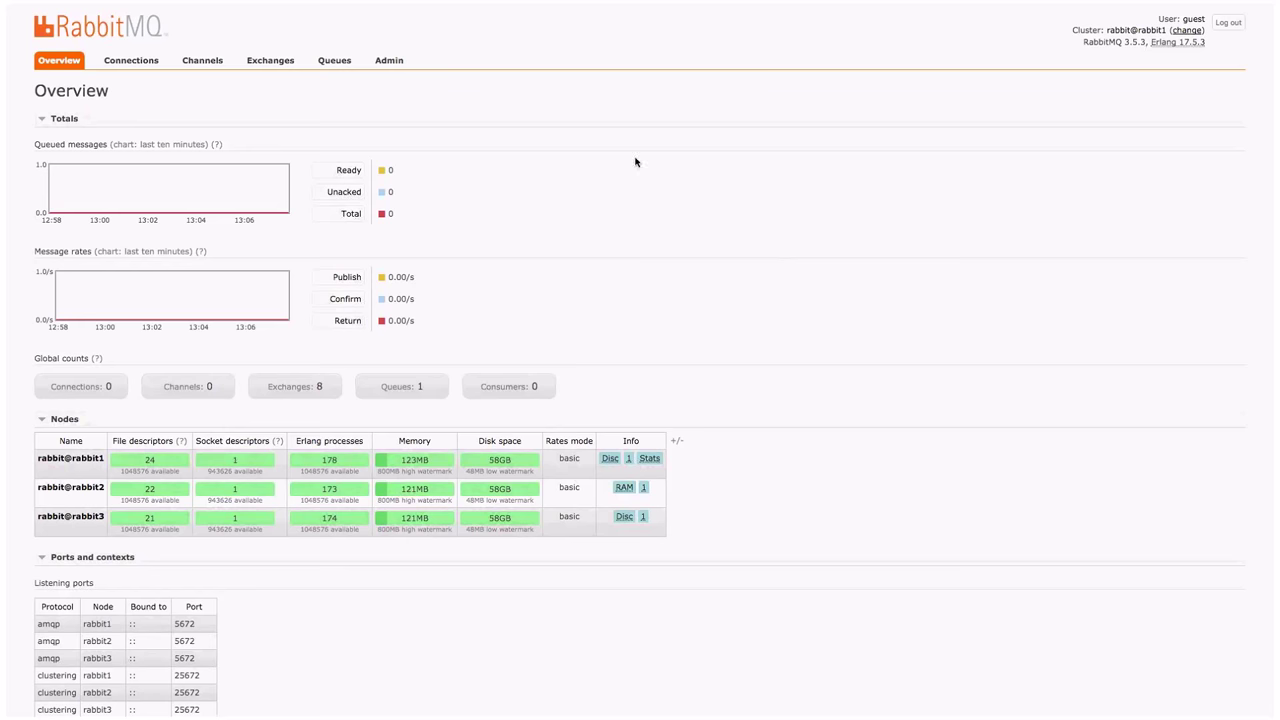
pyautogui.click(272, 62)
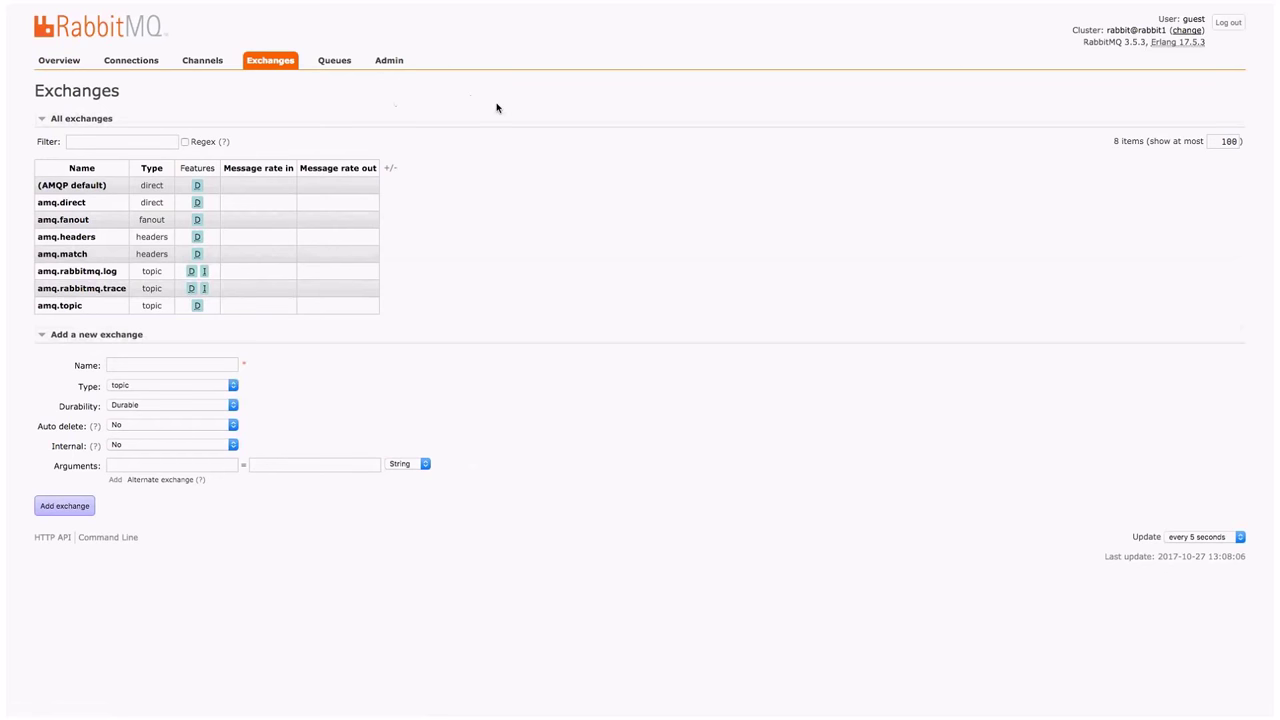
pyautogui.click(345, 64)
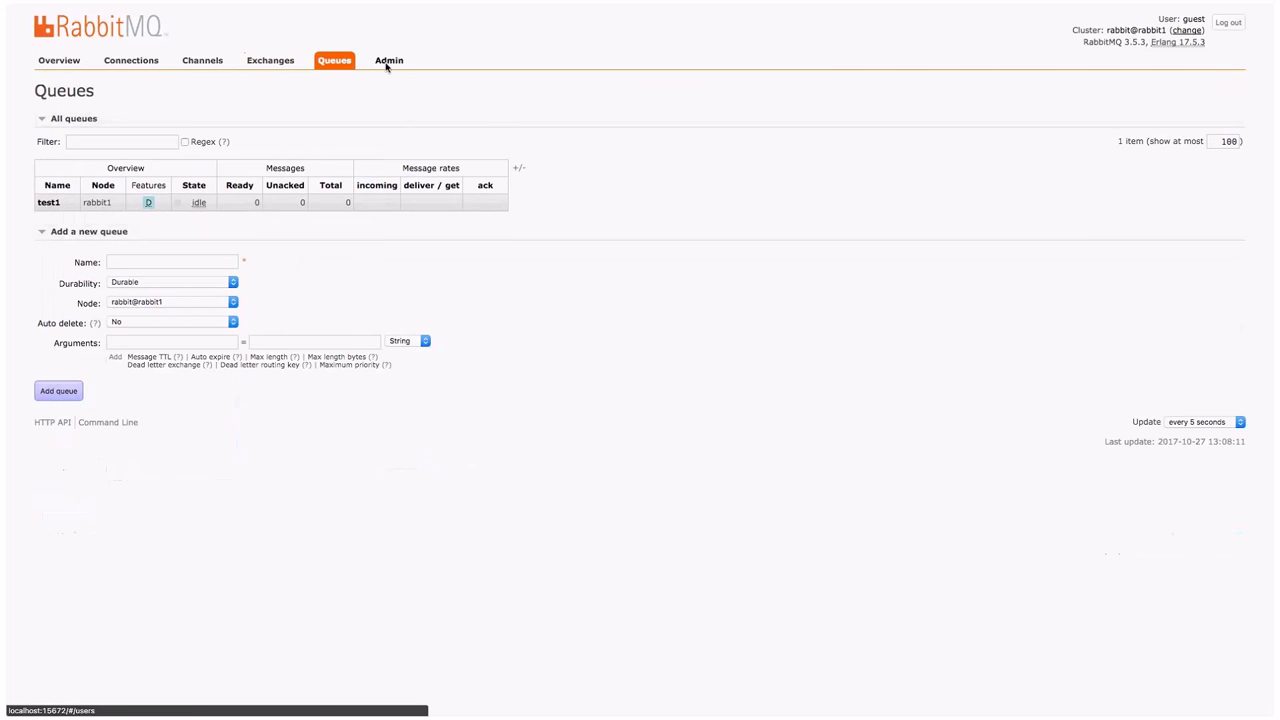
pyautogui.click(387, 64)
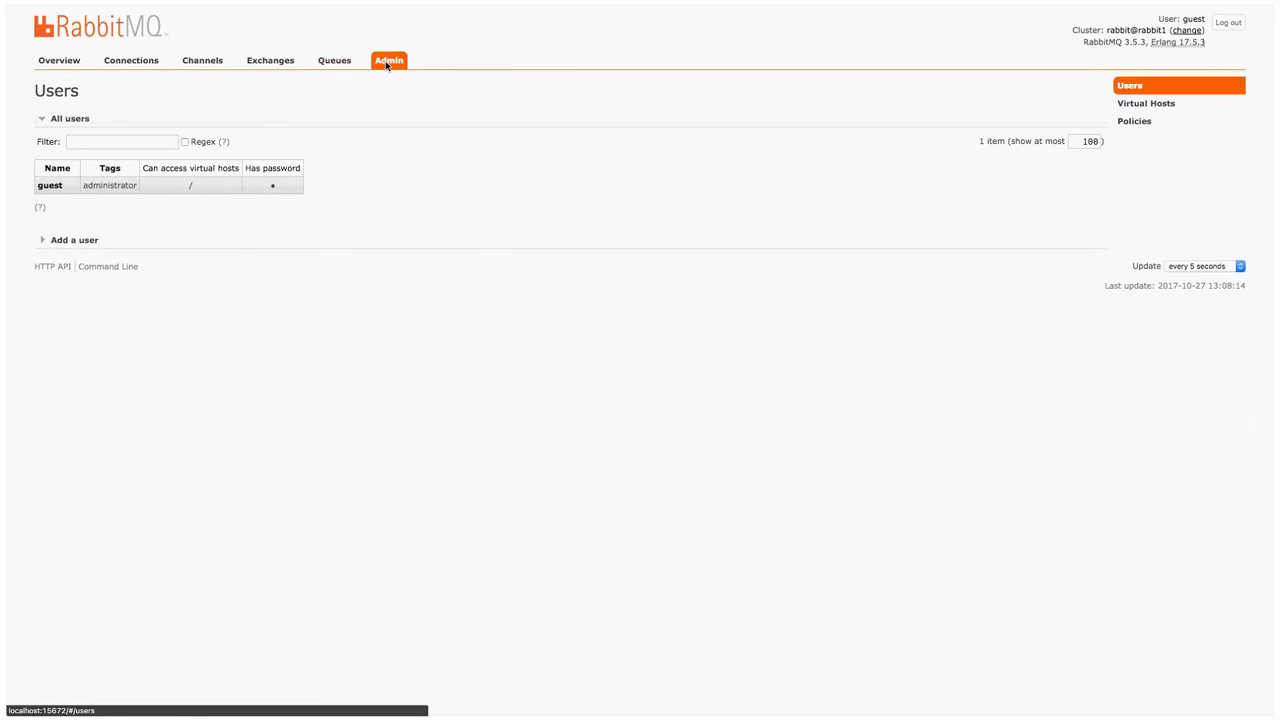
pyautogui.click(1130, 123)
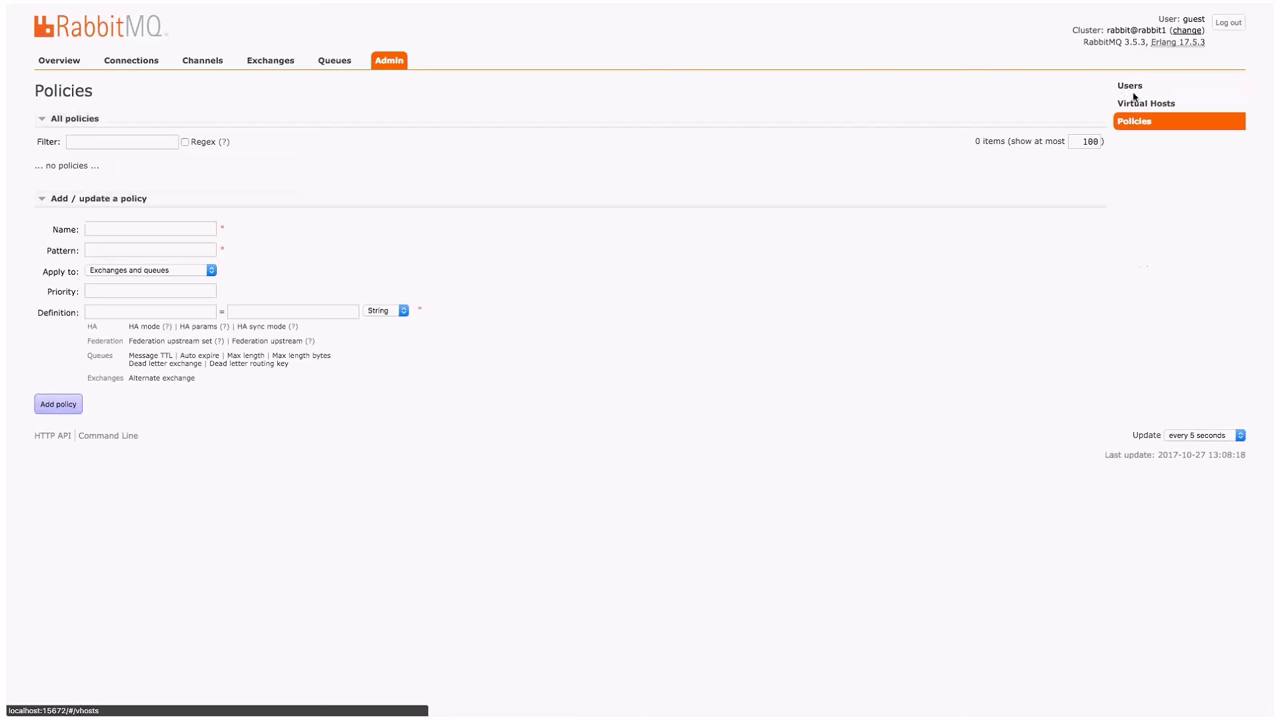
pyautogui.click(1135, 86)
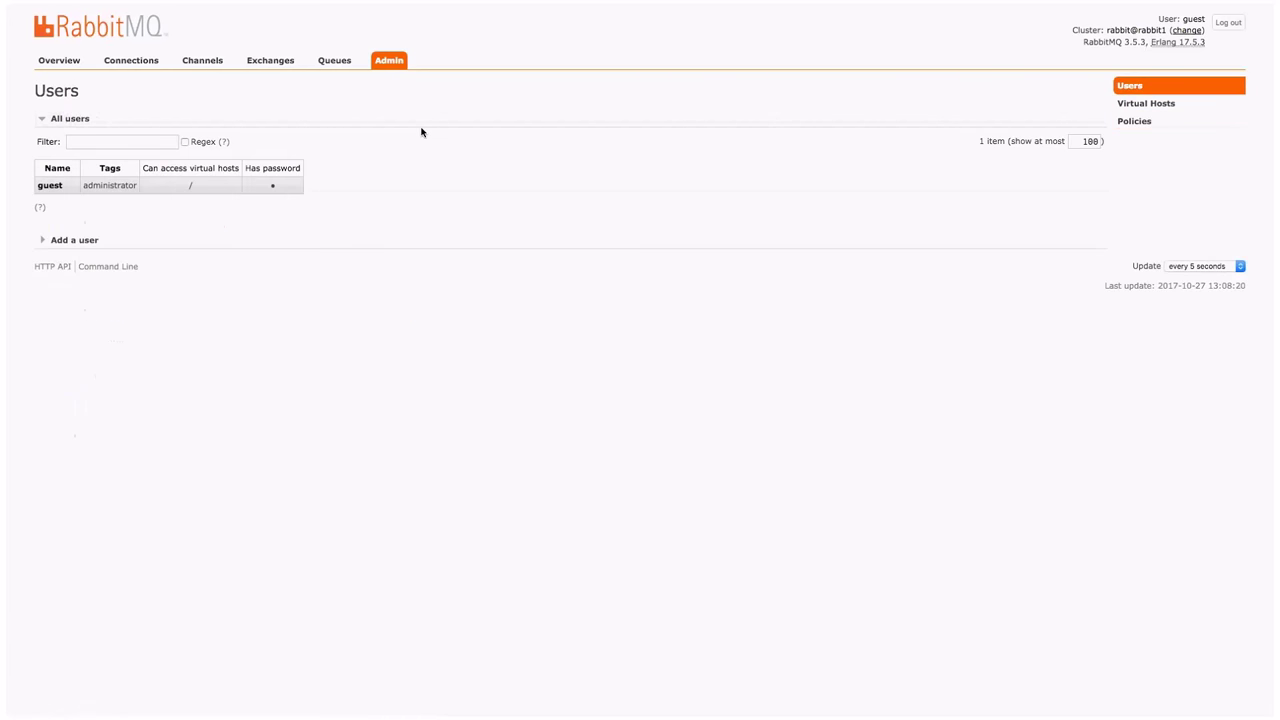
# Check the export filename in the Overview's import/export definitions section and upload the broker definitions
pyautogui.click(70, 66)
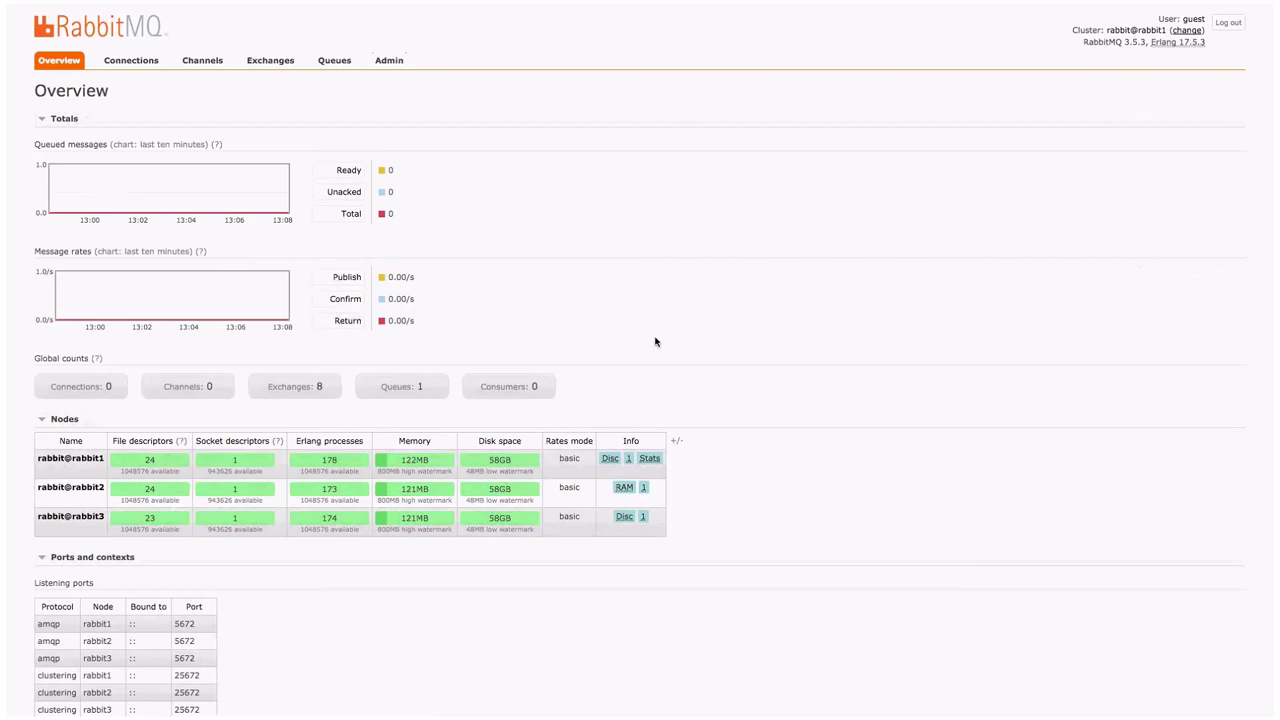
pyautogui.scroll(-2, 654, 340)
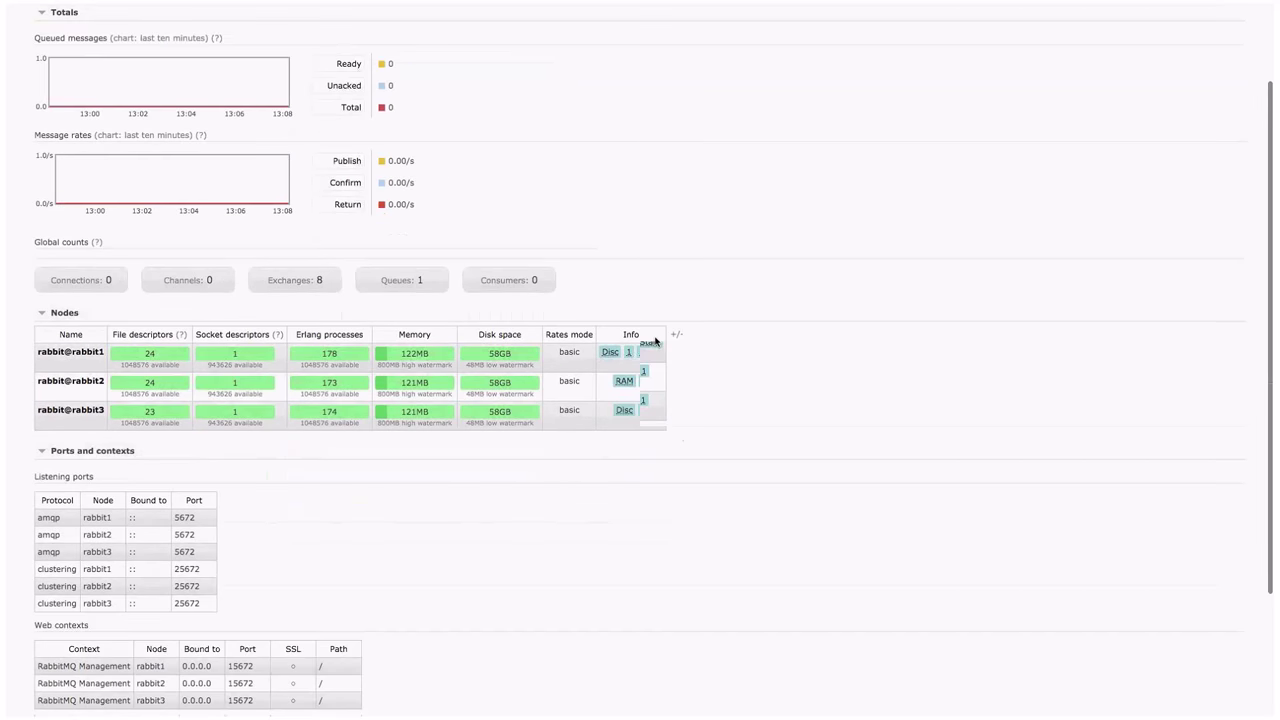
pyautogui.scroll(-3, 655, 342)
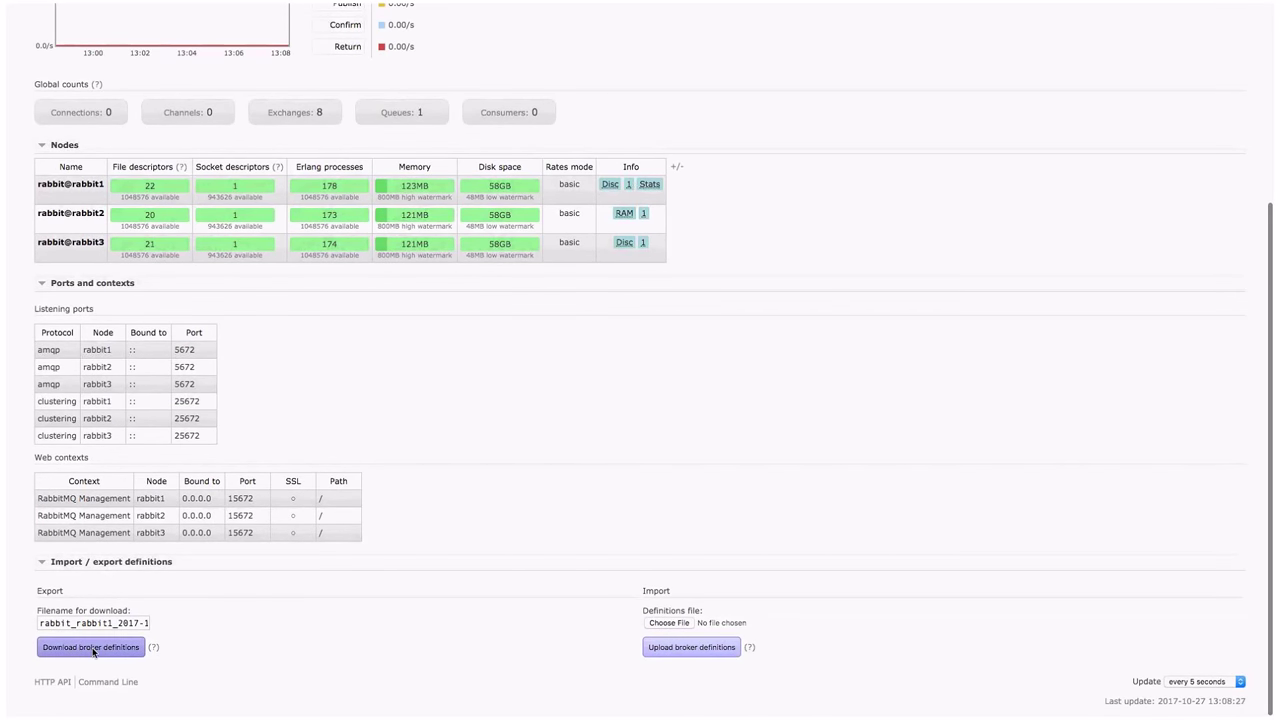
pyautogui.moveTo(42, 623); pyautogui.dragTo(227, 637)
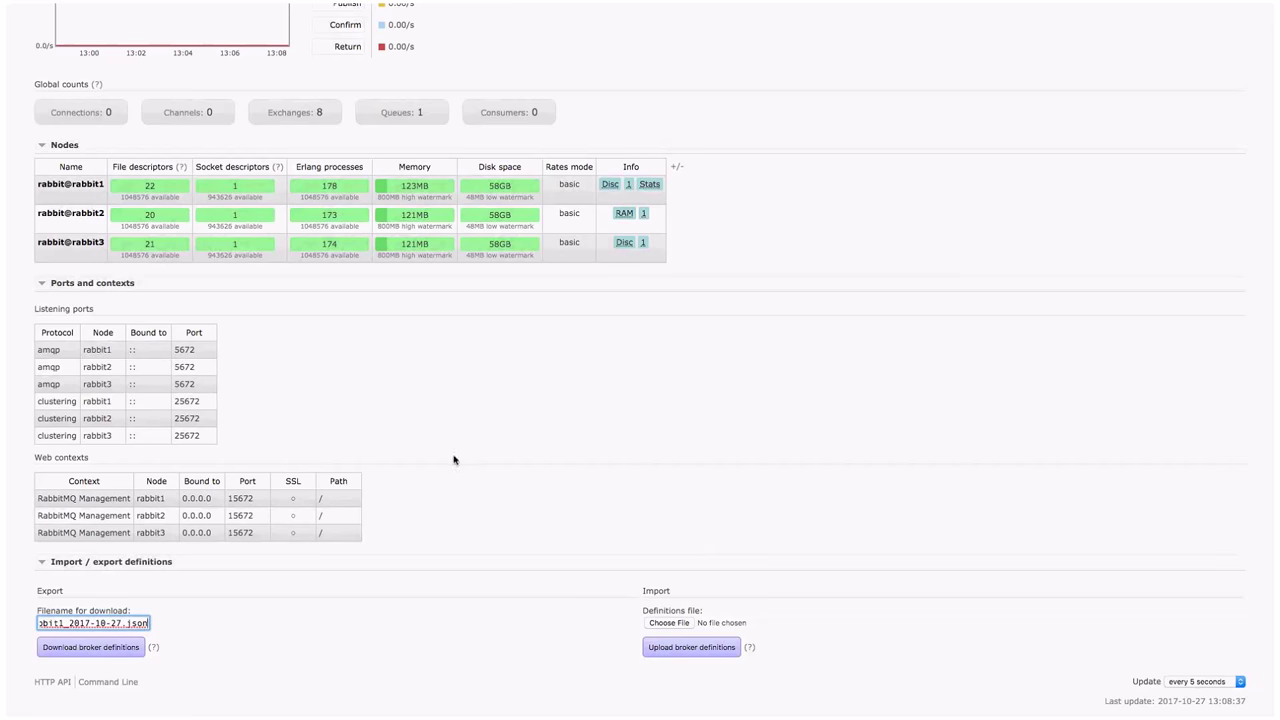
pyautogui.click(667, 648)
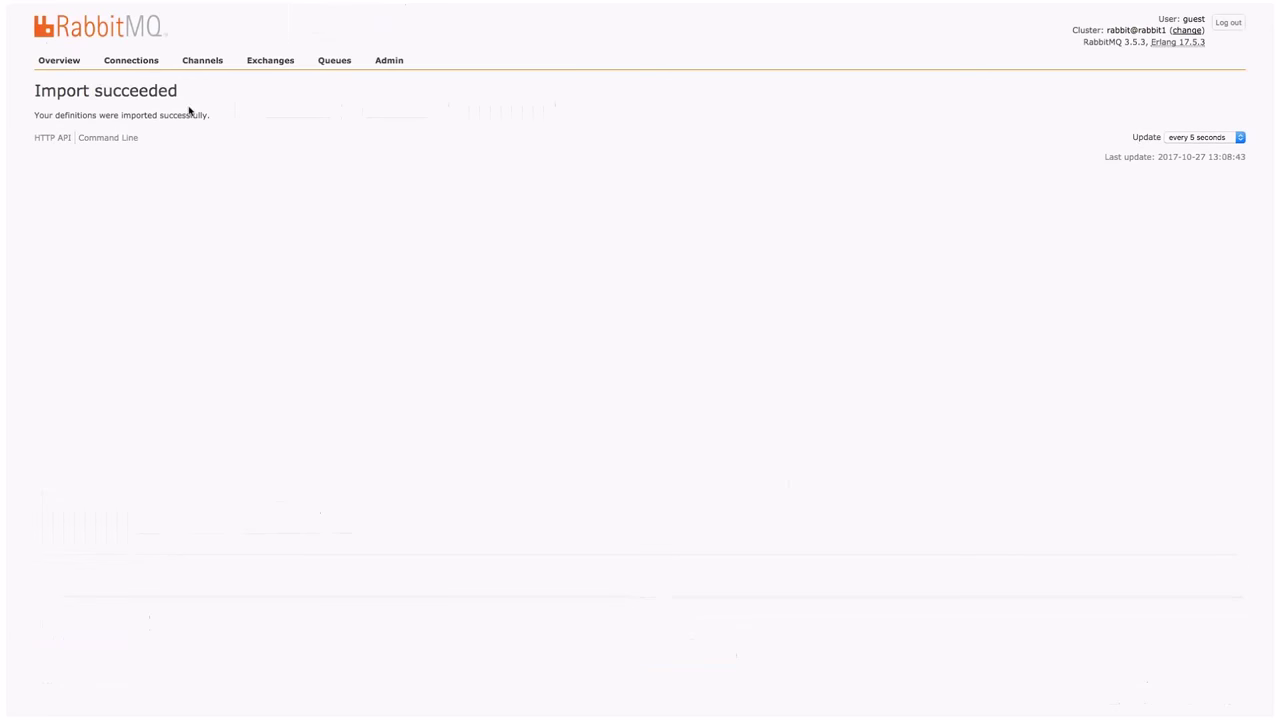
# Review the totals, nodes, ports and web contexts on the Overview page
pyautogui.click(58, 62)
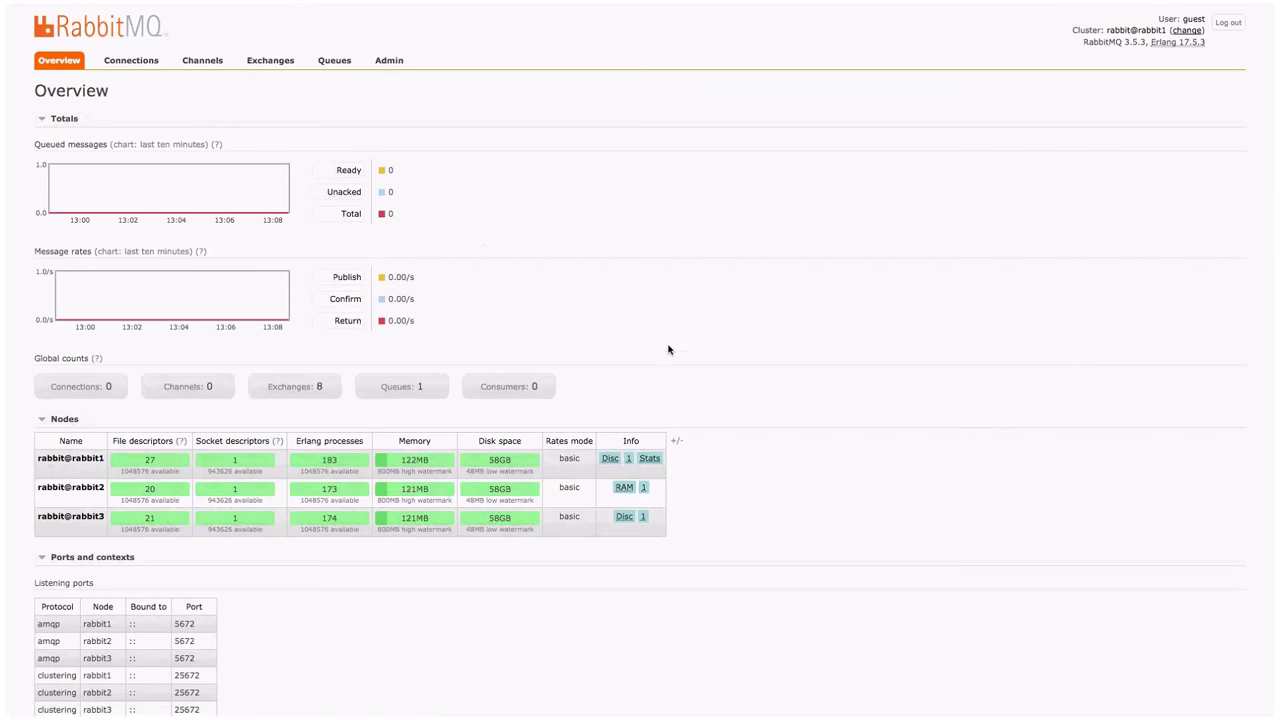
pyautogui.scroll(-3, 668, 349)
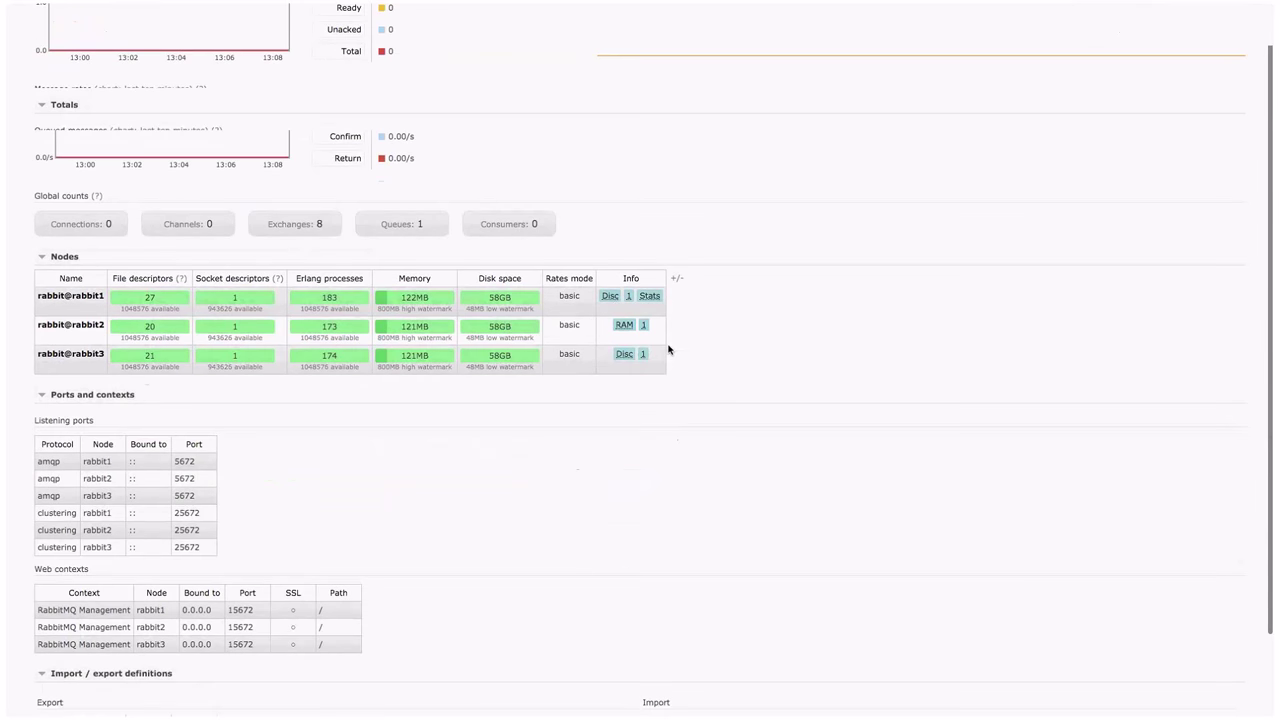
pyautogui.scroll(-2, 668, 349)
pyautogui.scroll(4, 668, 349)
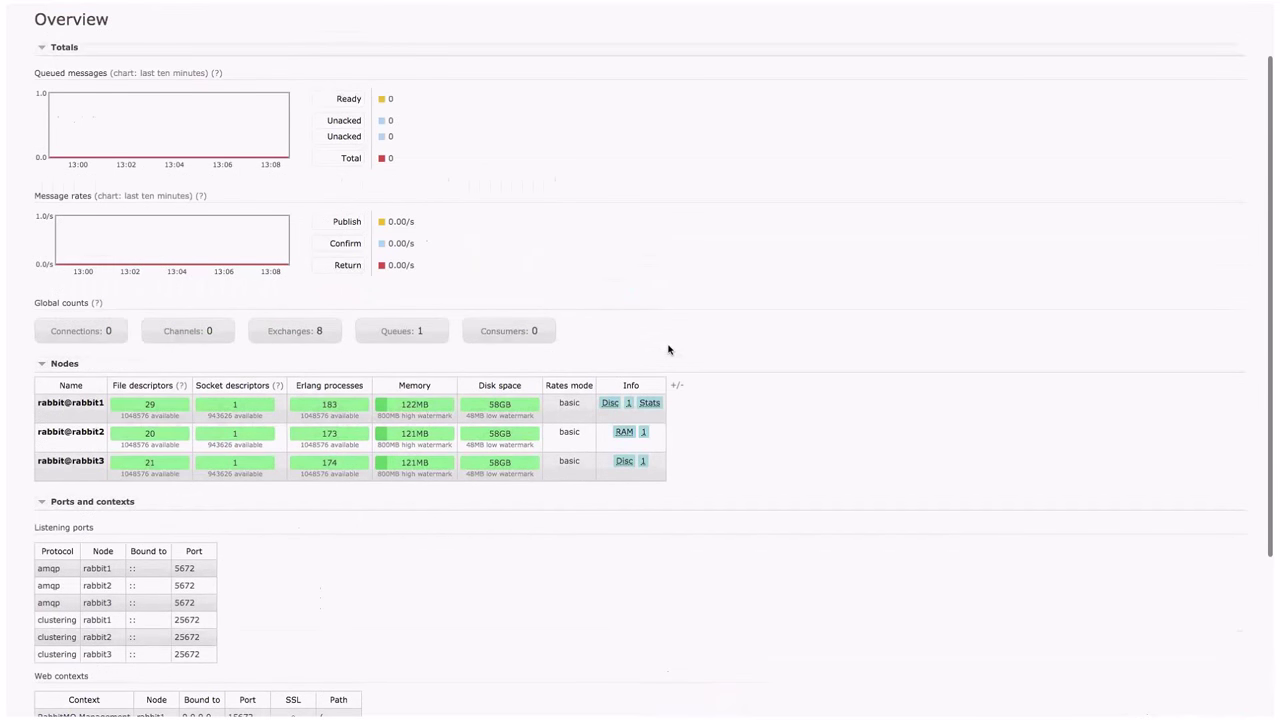
pyautogui.scroll(1, 668, 349)
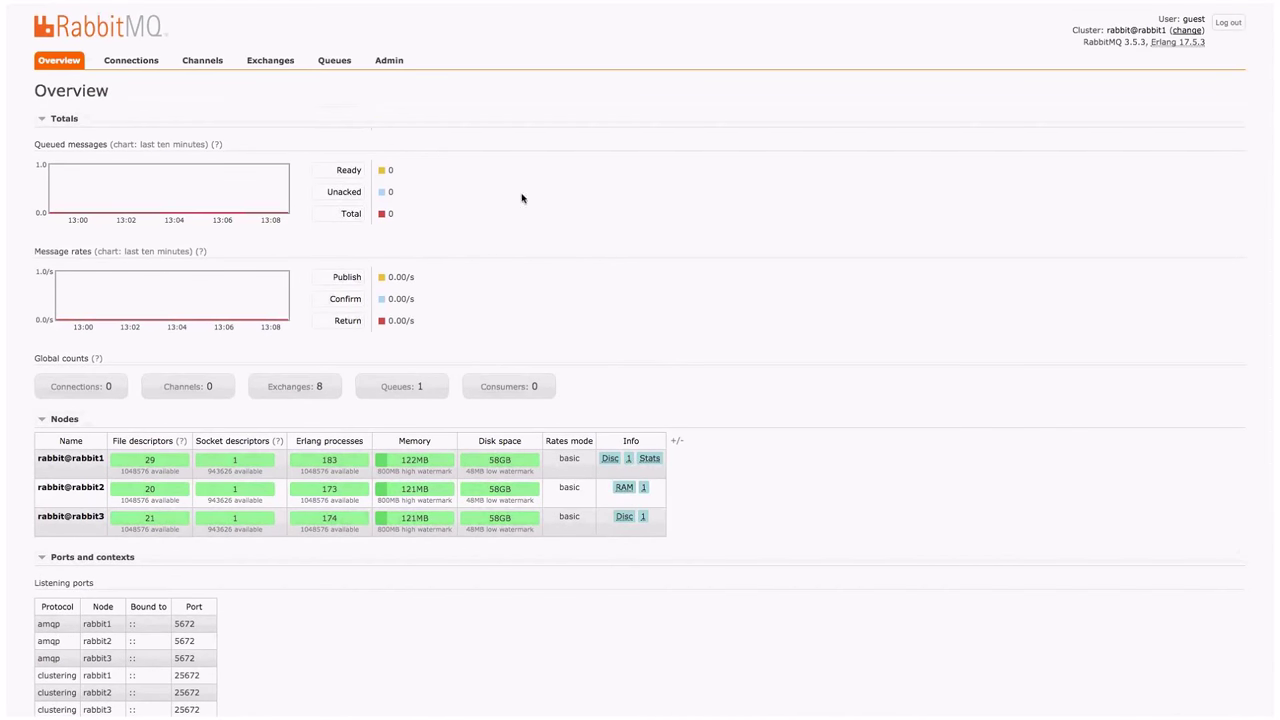
# Check the queue list and open the details of the (AMQP default) exchange
pyautogui.click(336, 58)
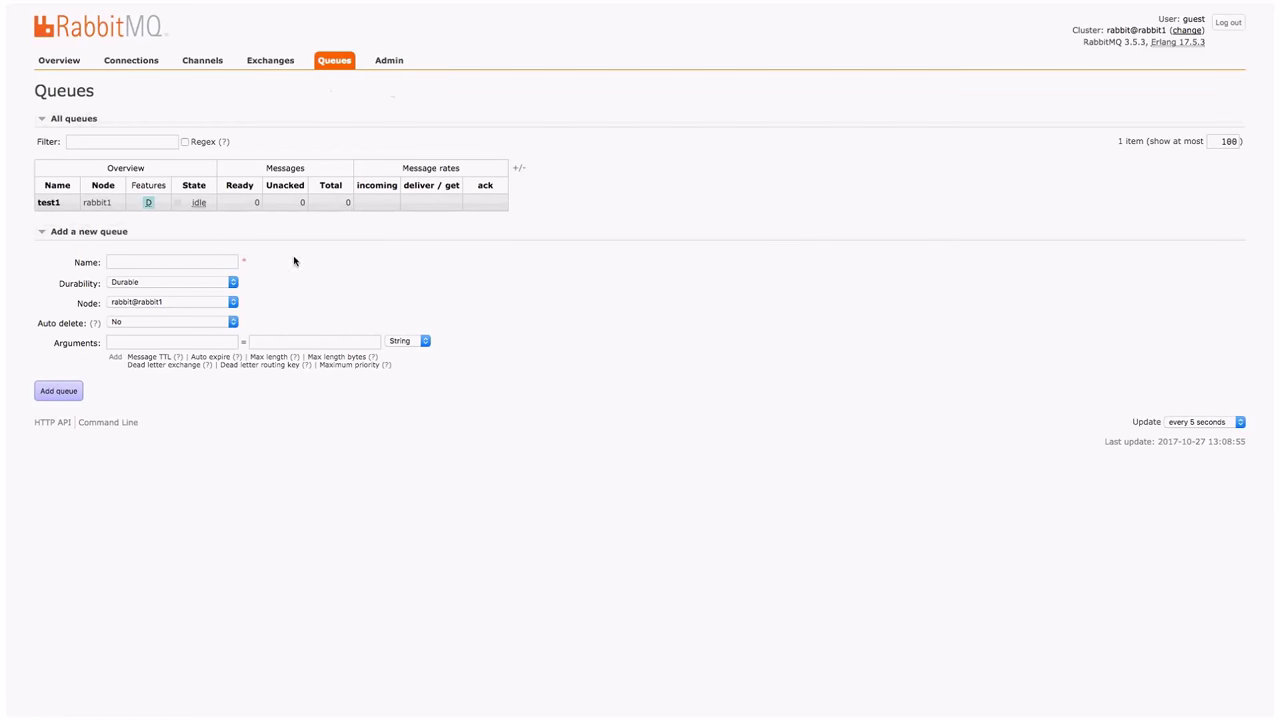
pyautogui.click(269, 62)
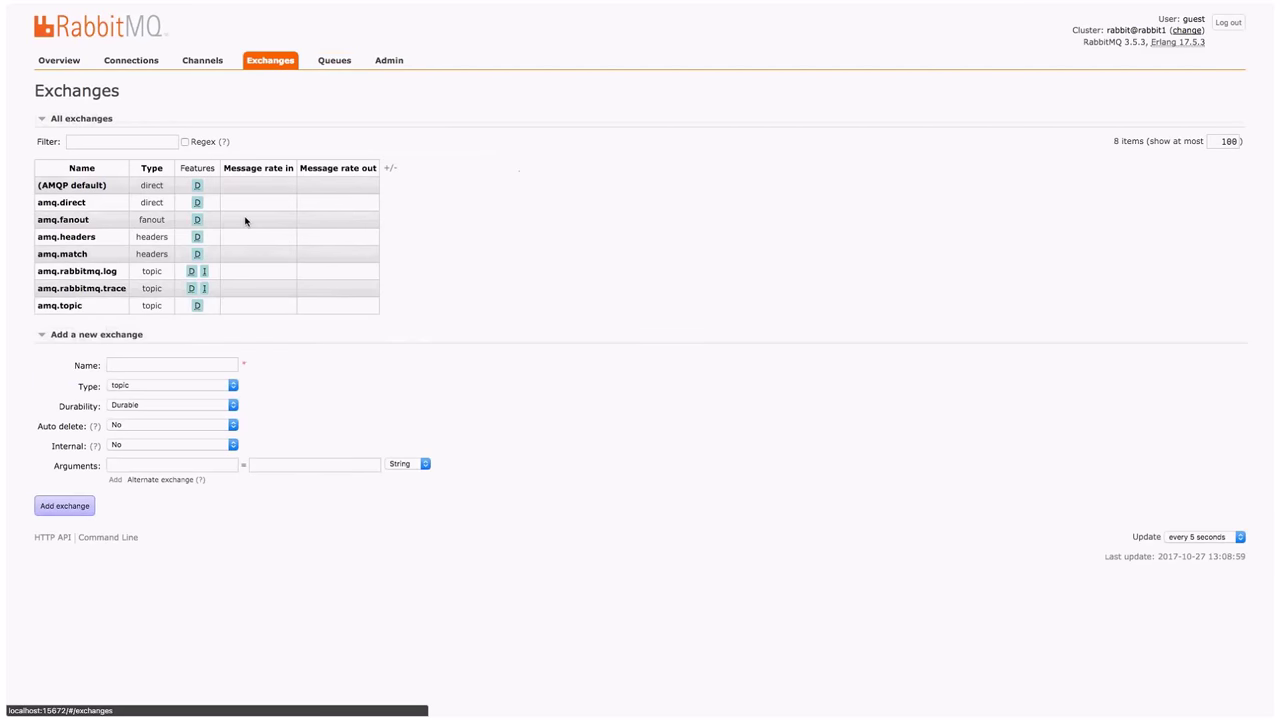
pyautogui.click(86, 186)
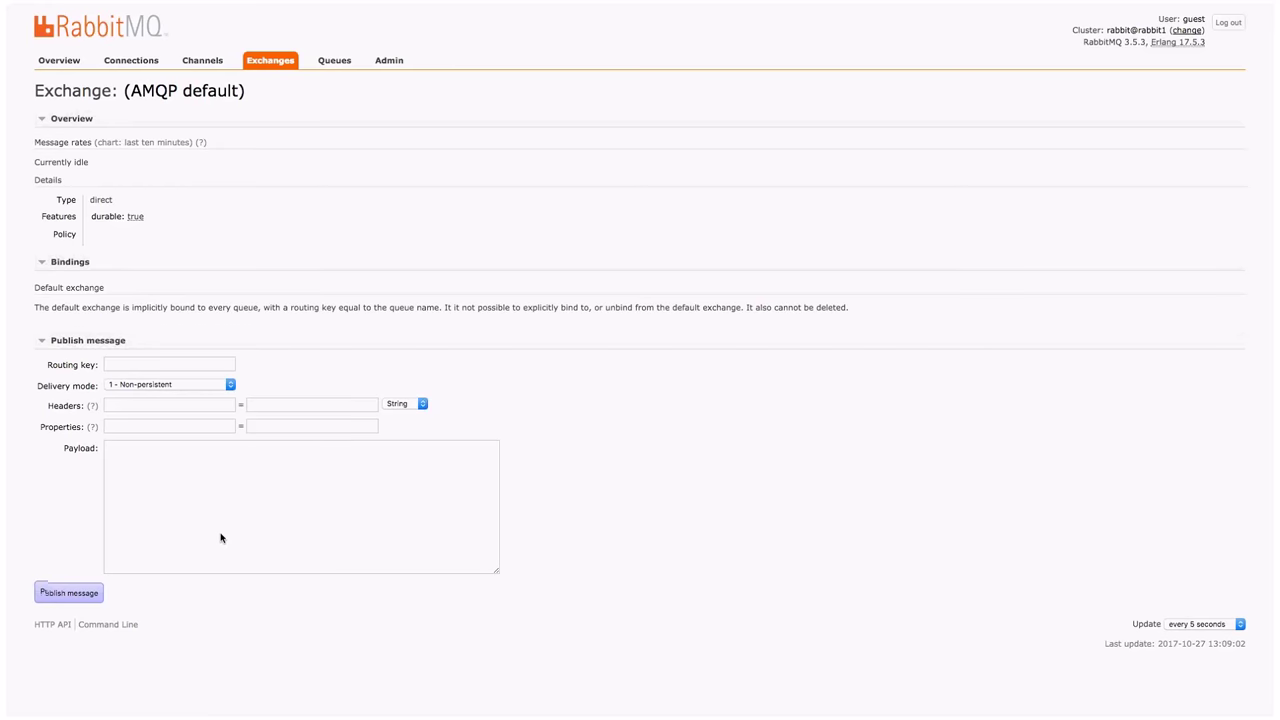
# Examine the routing key and the available delivery modes in the default exchange's message publishing form
pyautogui.click(190, 371)
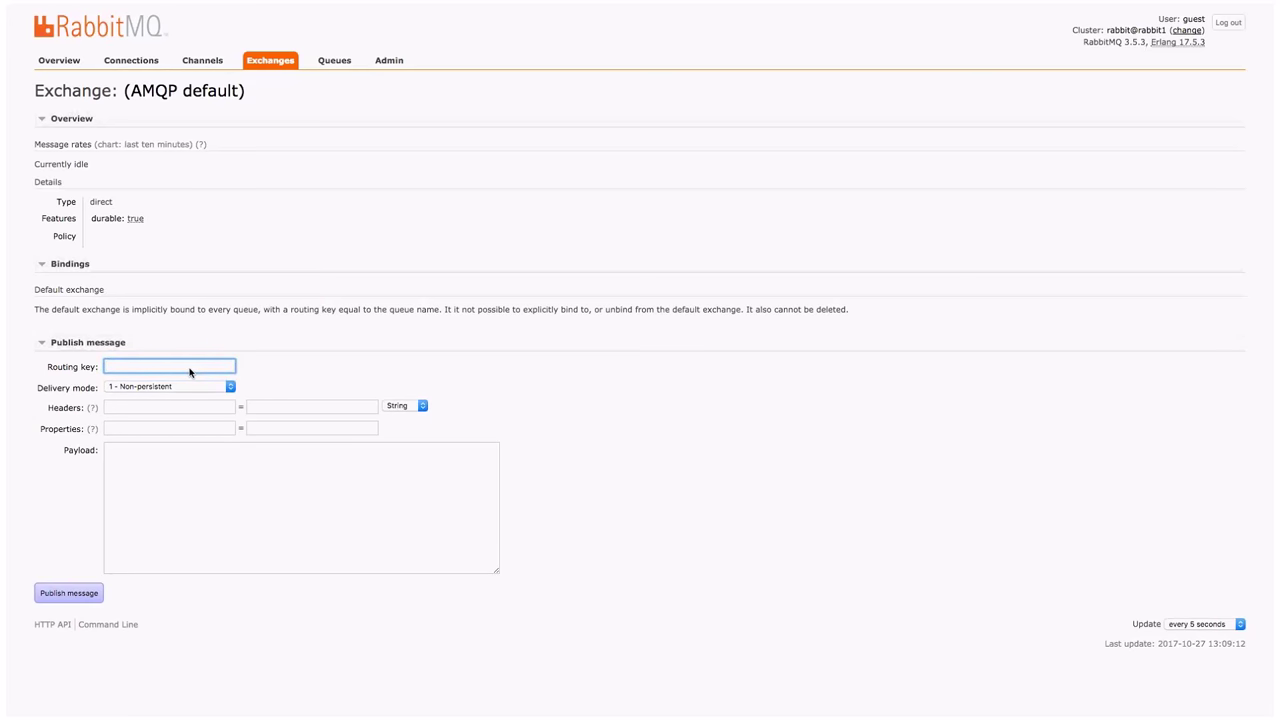
pyautogui.click(208, 388)
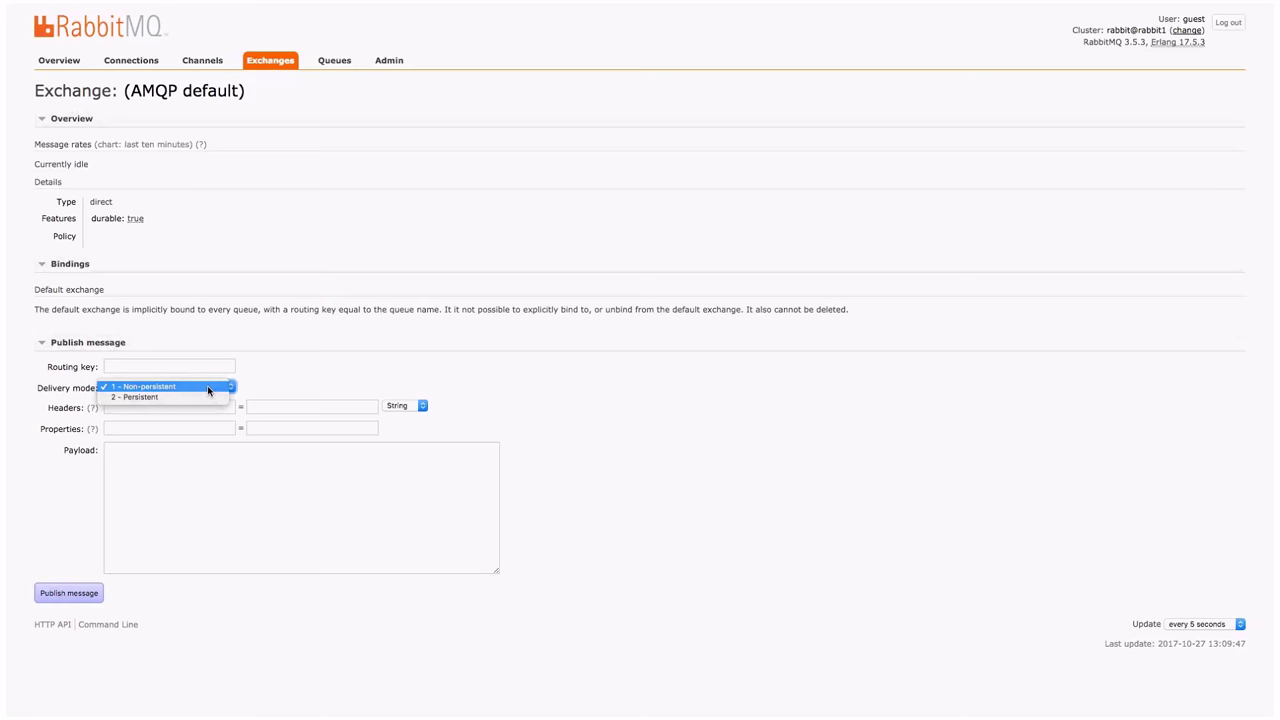
pyautogui.click(309, 367)
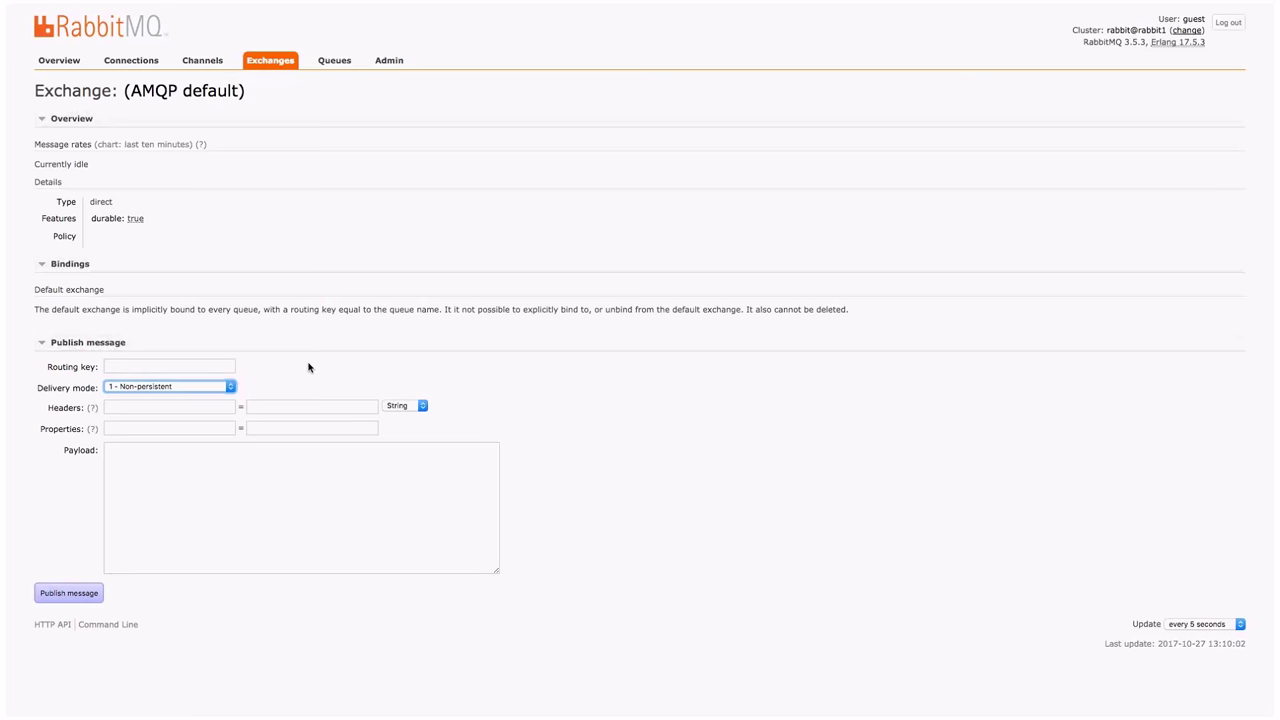
pyautogui.click(379, 356)
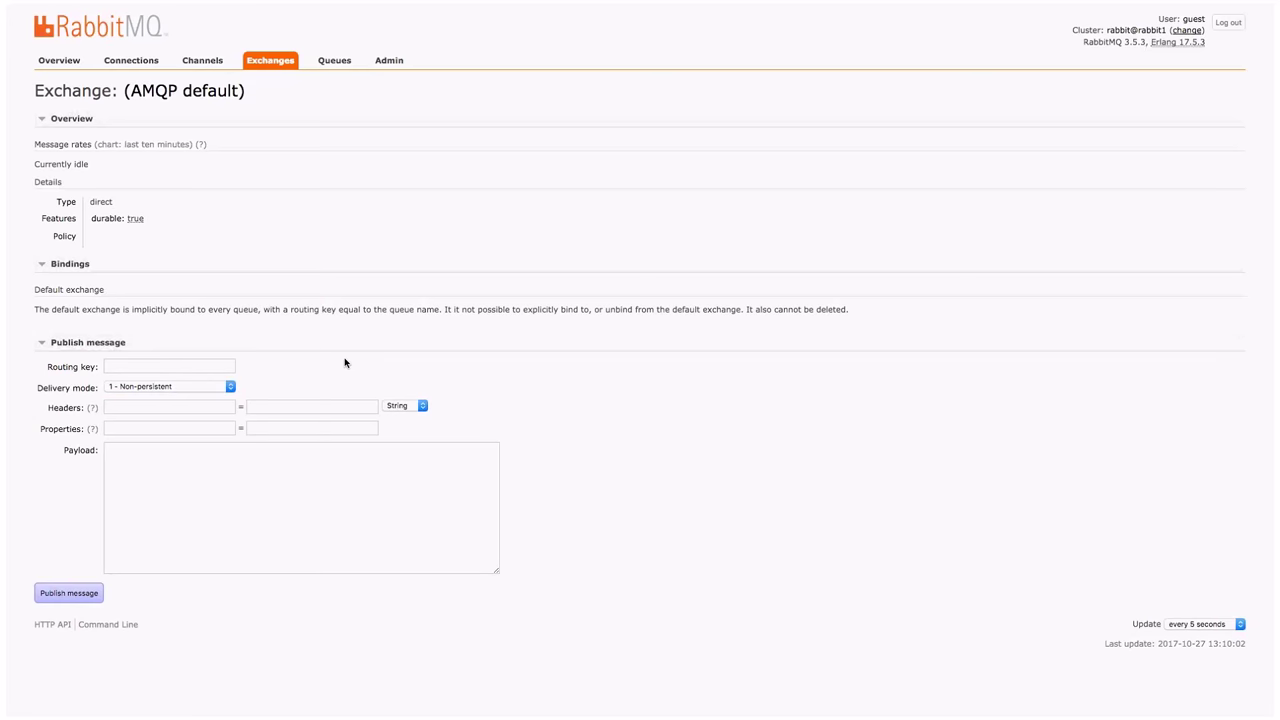
# Read the help notes for message headers and valid message properties in the publishing form
pyautogui.click(93, 409)
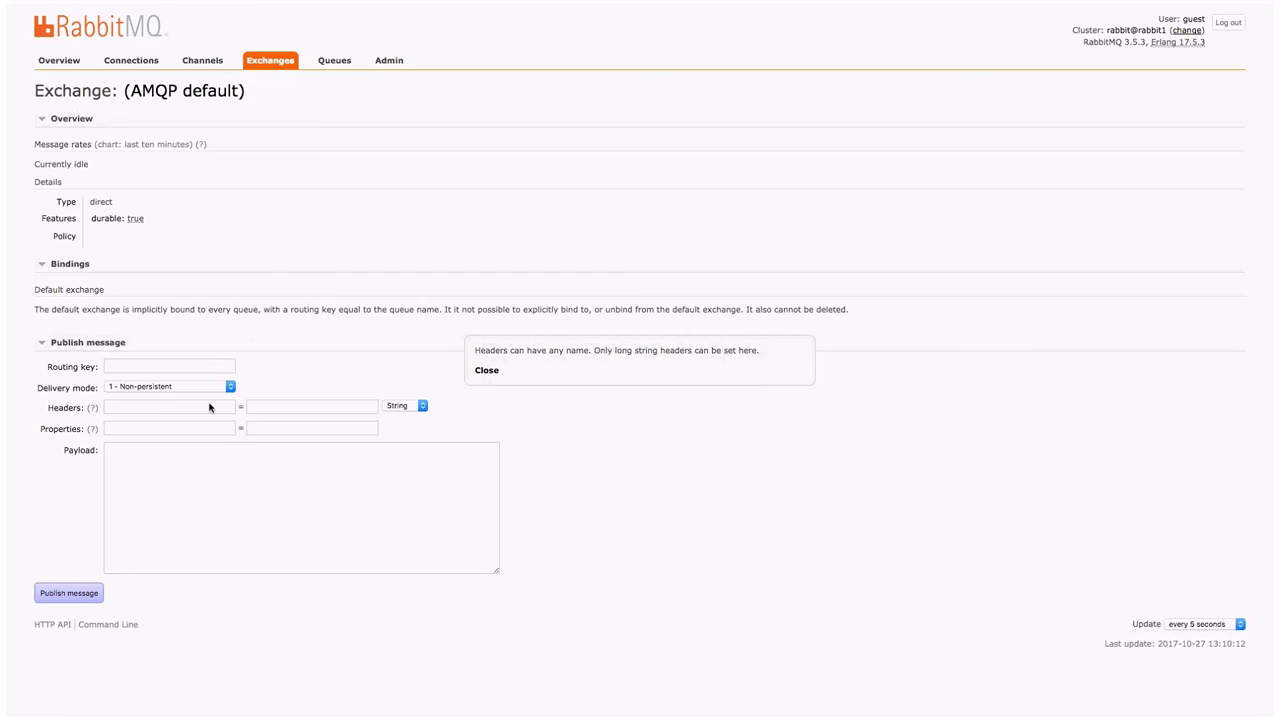
pyautogui.click(92, 429)
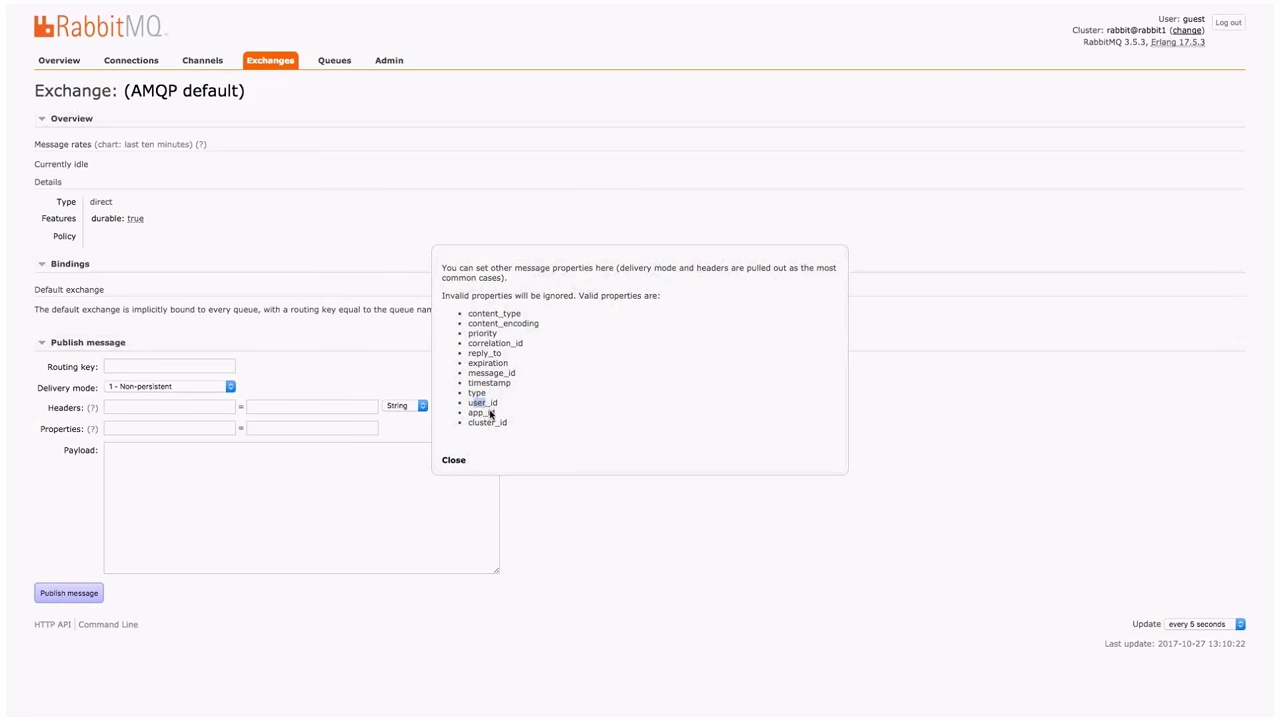
pyautogui.click(454, 461)
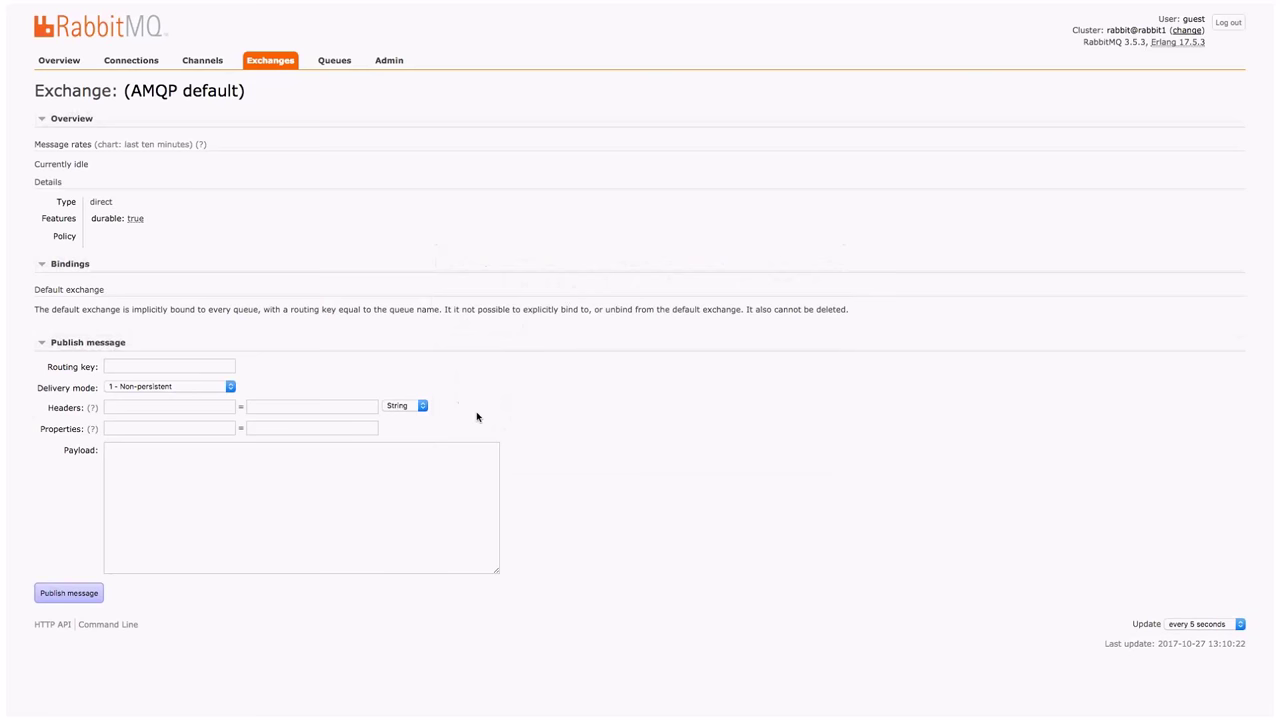
pyautogui.moveTo(500, 300); pyautogui.dragTo(586, 257)
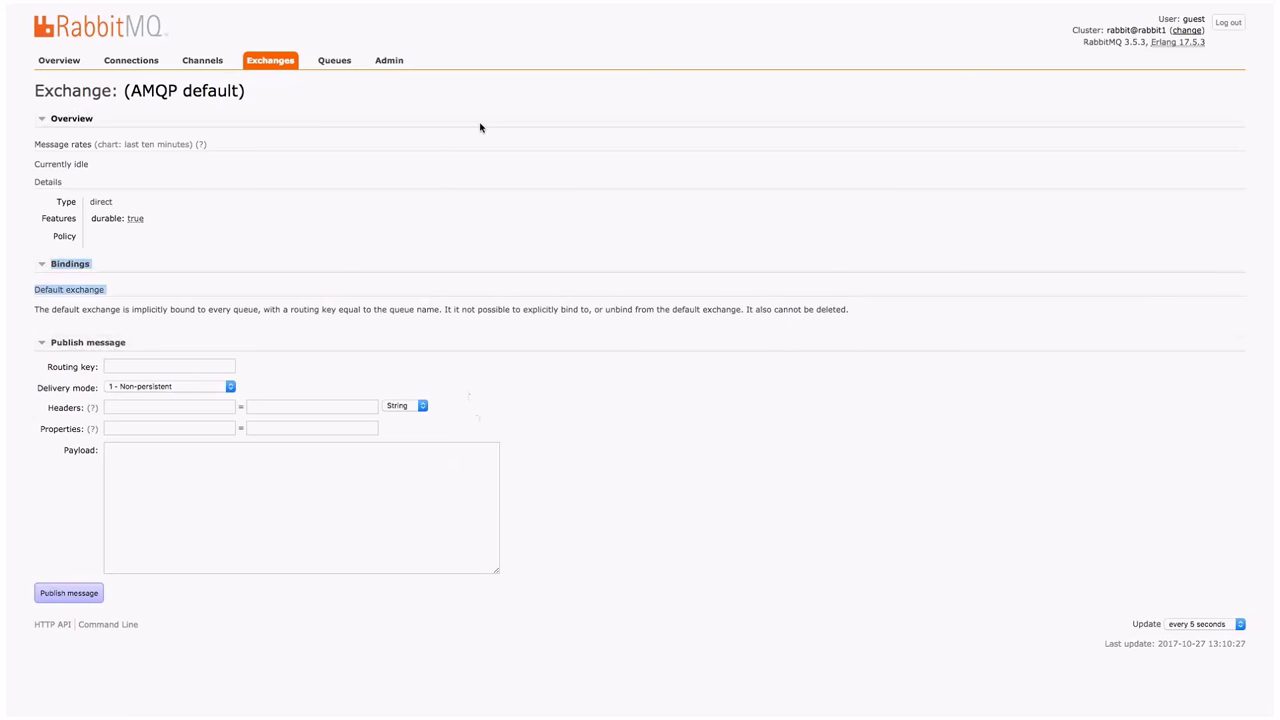
# Examine the administration pages for users and virtual hosts, ending on the virtual hosts
pyautogui.click(387, 61)
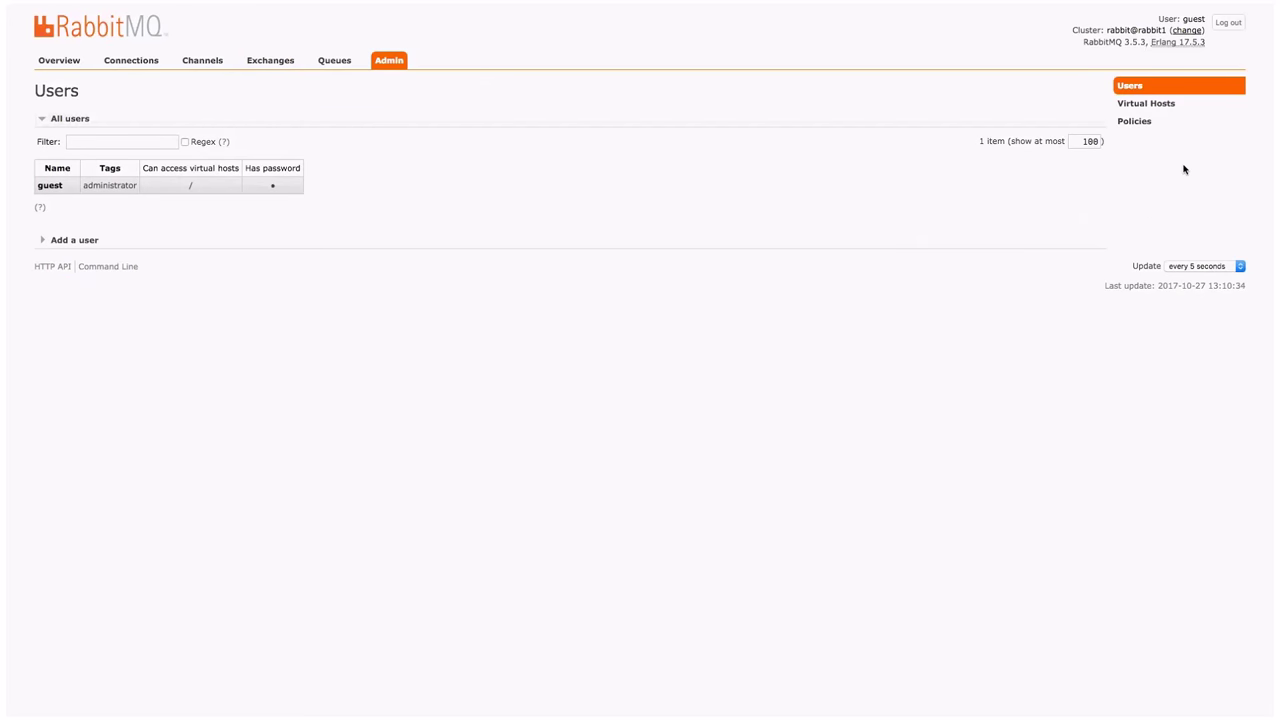
pyautogui.click(1167, 108)
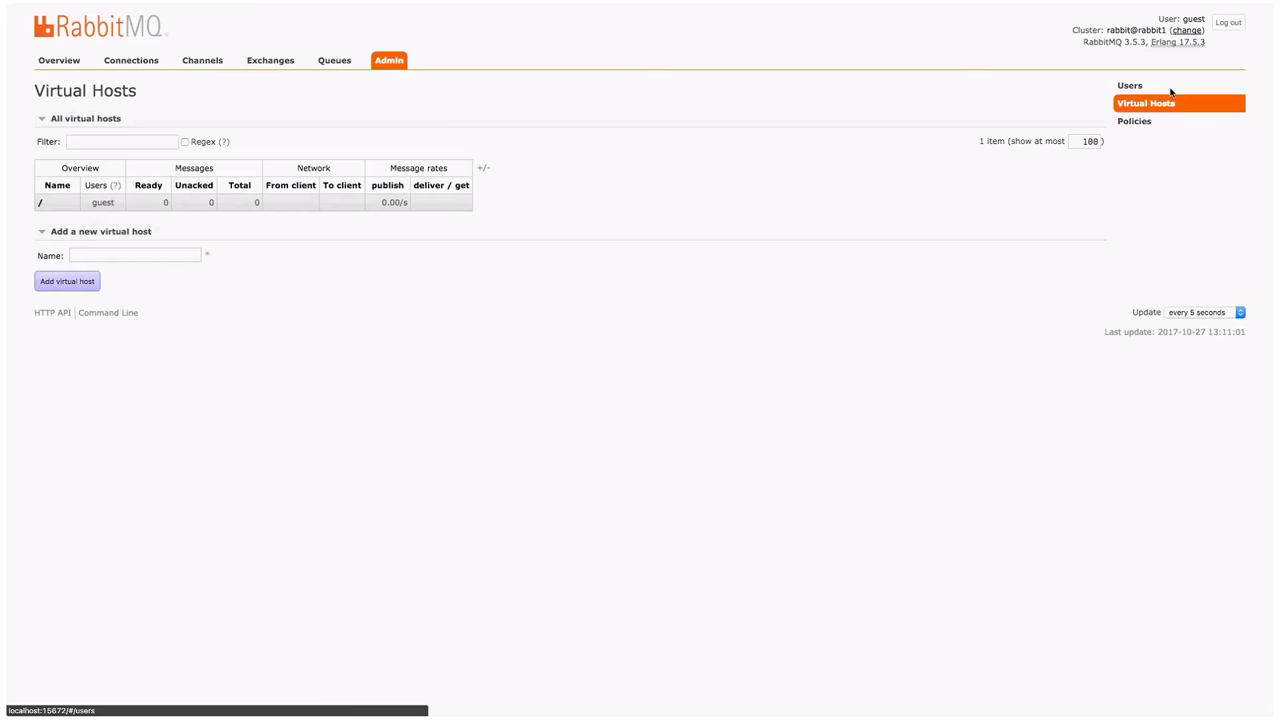
pyautogui.click(1171, 91)
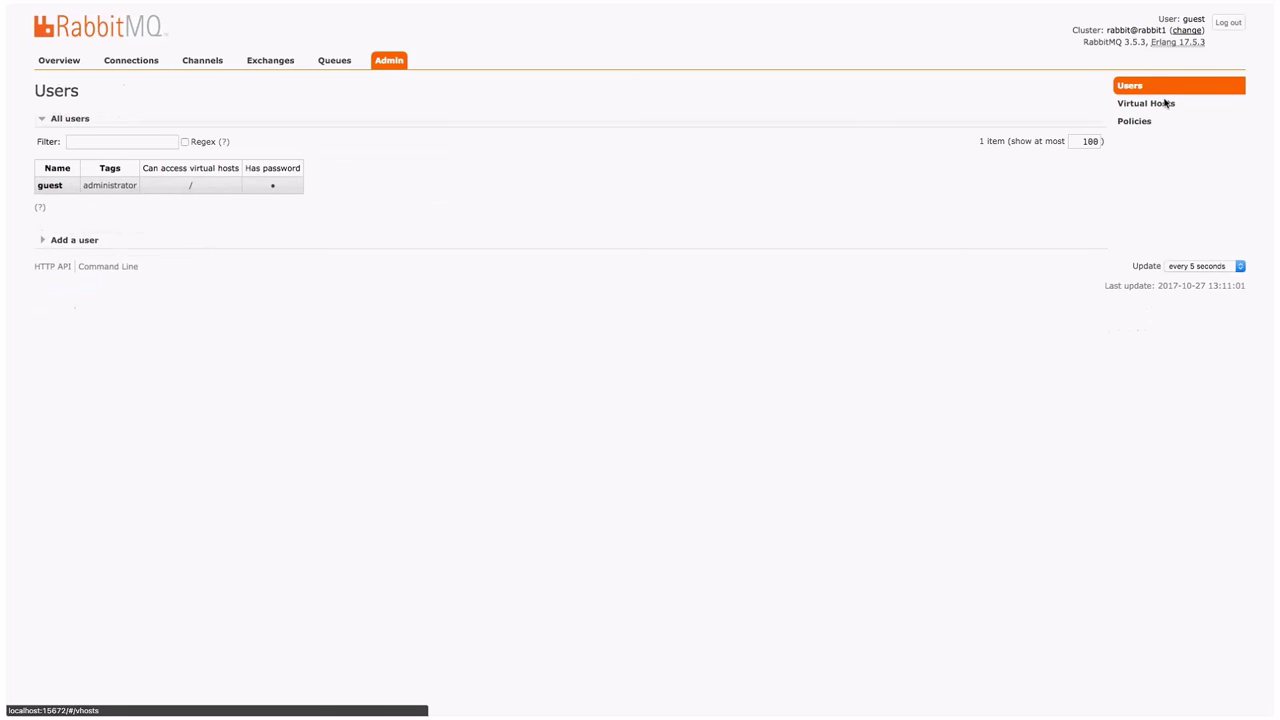
pyautogui.click(1165, 102)
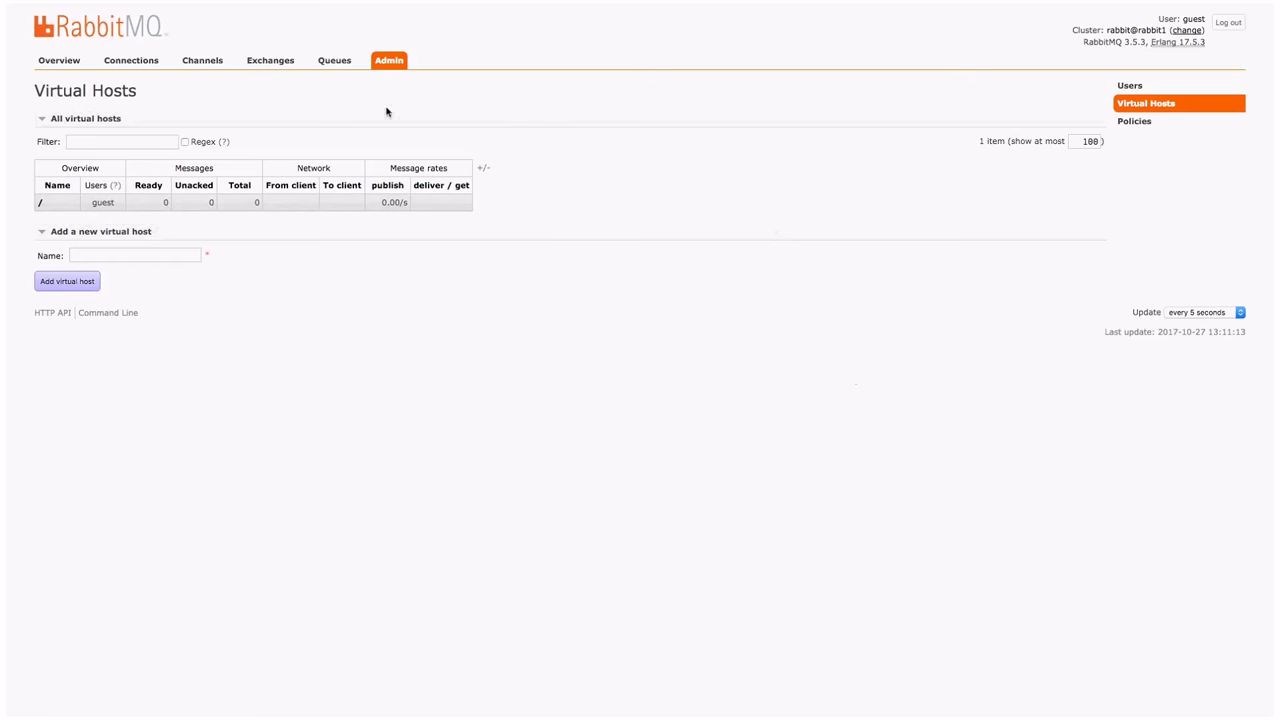
# Switch to PowerPoint, start the slide show from the Mirroring slide and advance to the thank-you slide
pyautogui.click(62, 60)
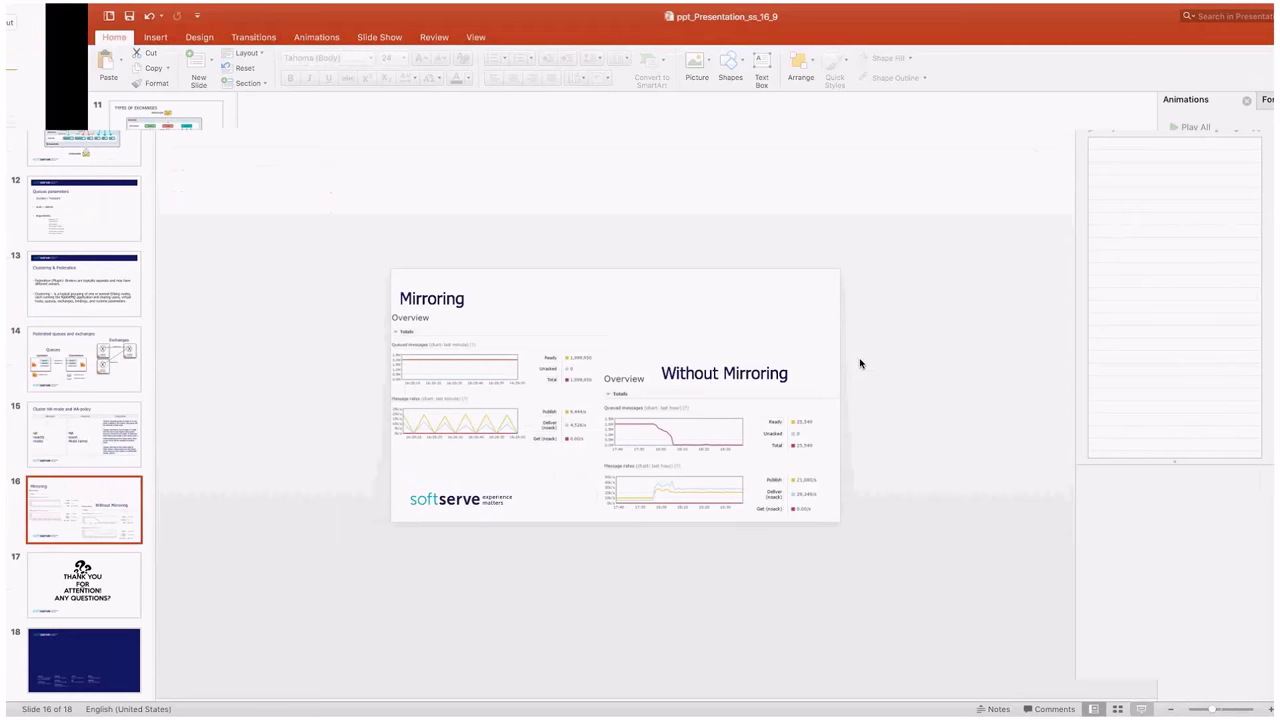
pyautogui.click(1060, 709)
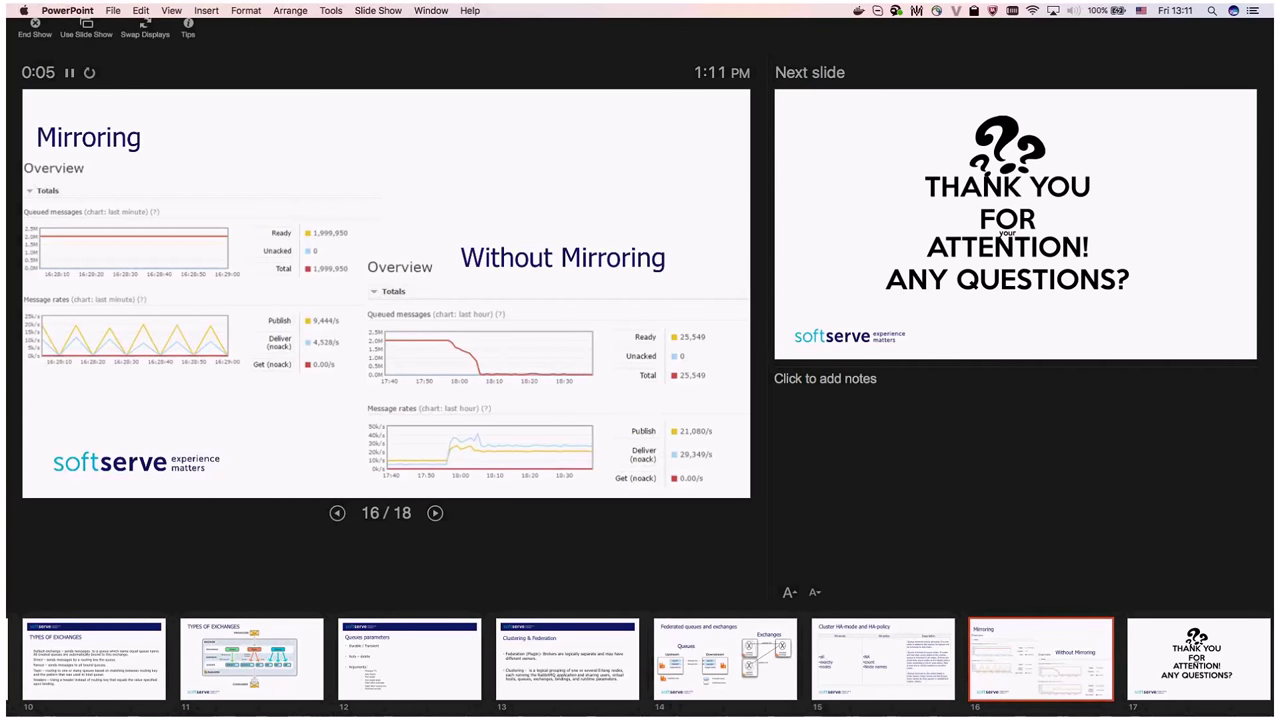
pyautogui.press('Right')
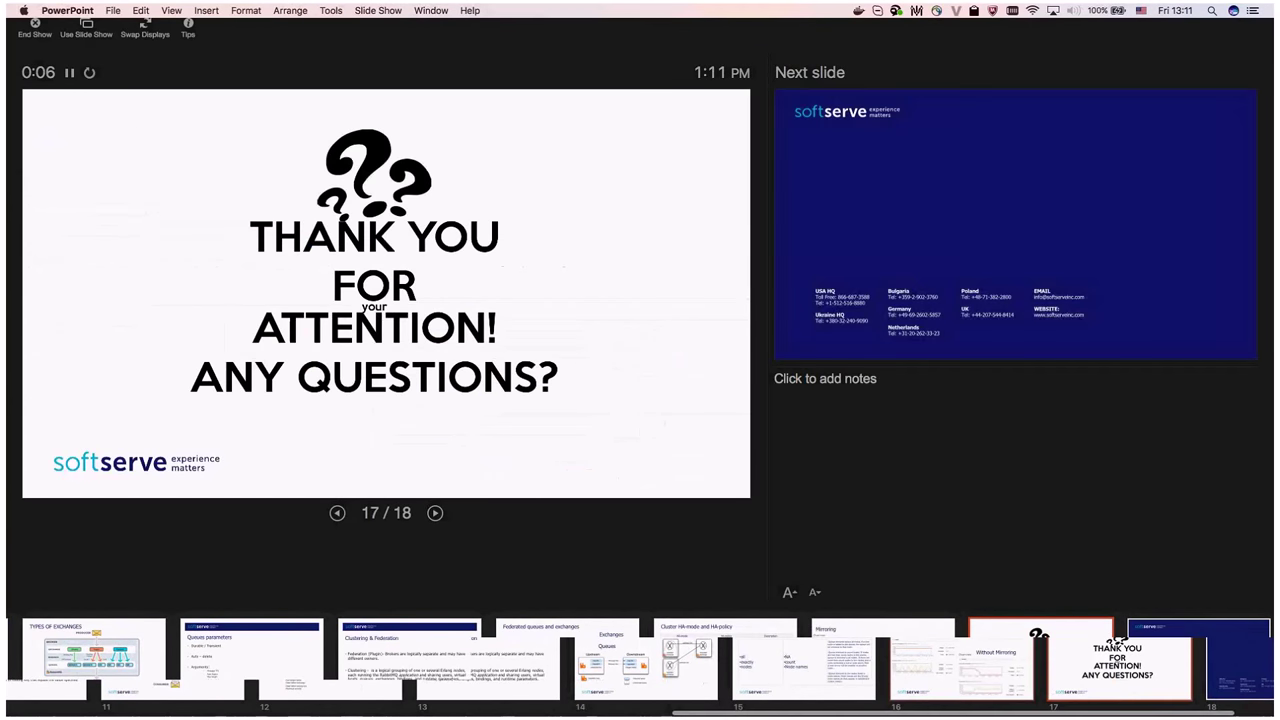